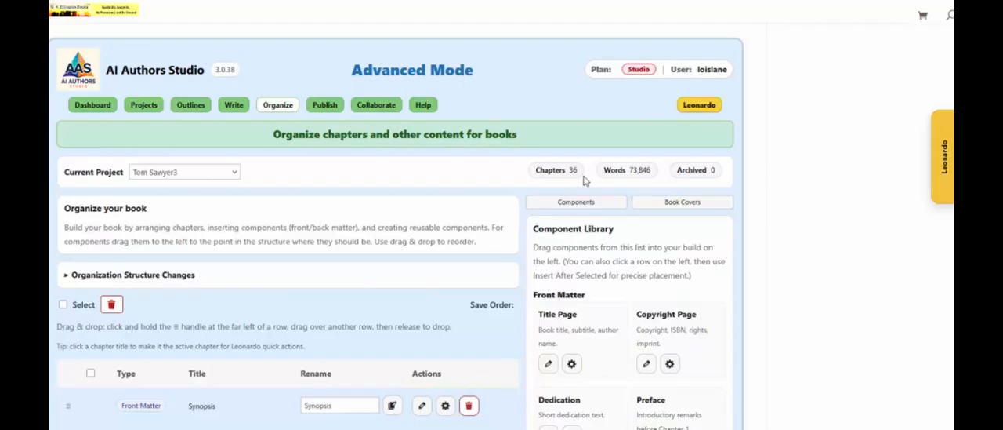
Look over the saved-structure options under Organization Structure Changes and the Leonardo Structure Assistant's questions, leaving both closed
scroll(213, 221, "down", 1)
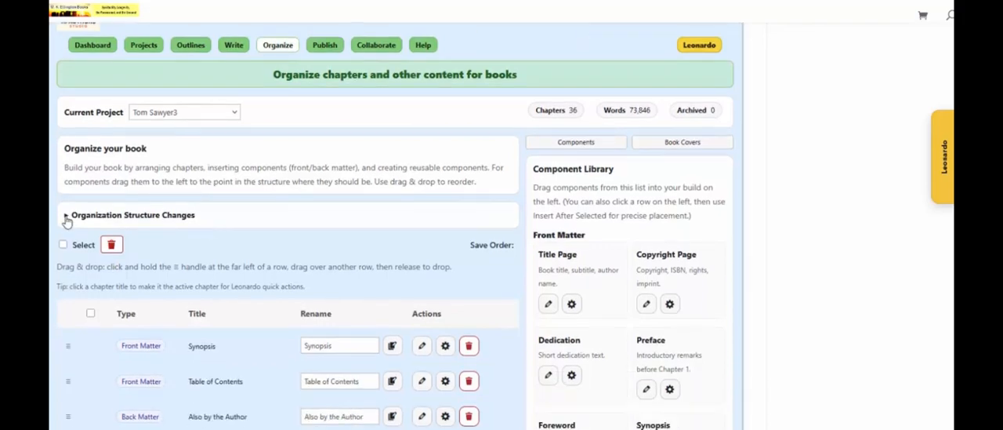
left_click(67, 218)
scroll(129, 200, "down", 4)
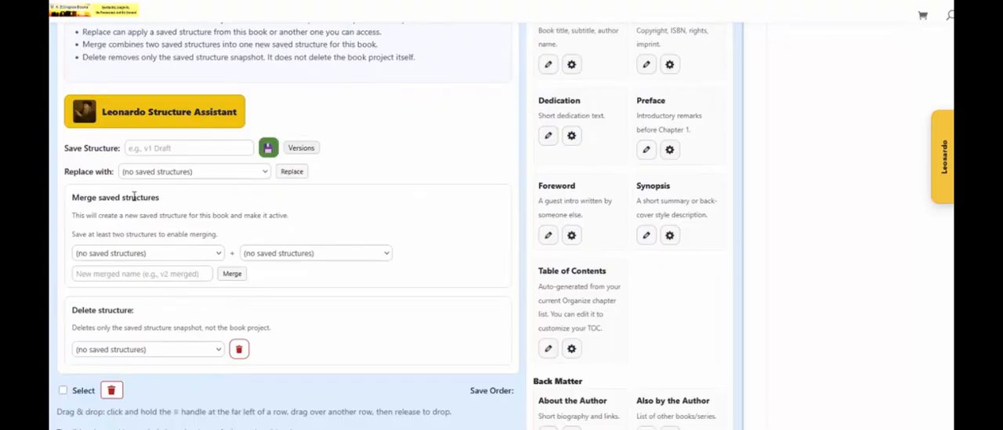
scroll(172, 304, "up", 2)
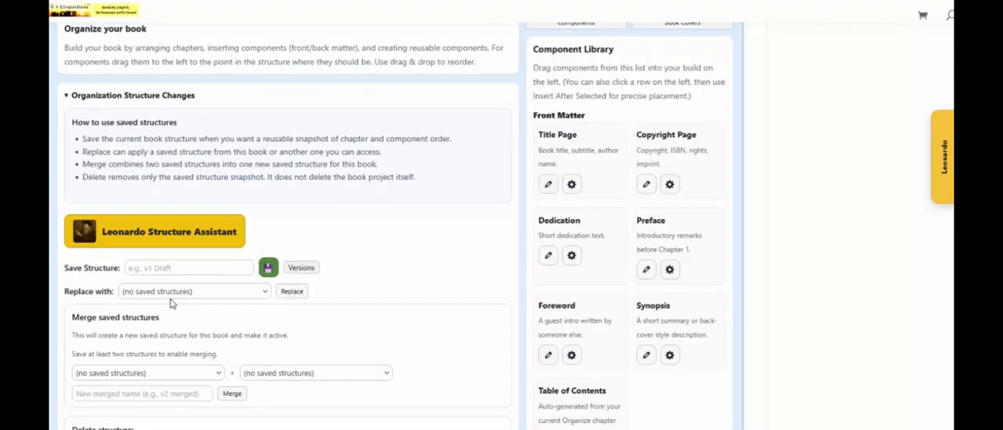
left_click(155, 243)
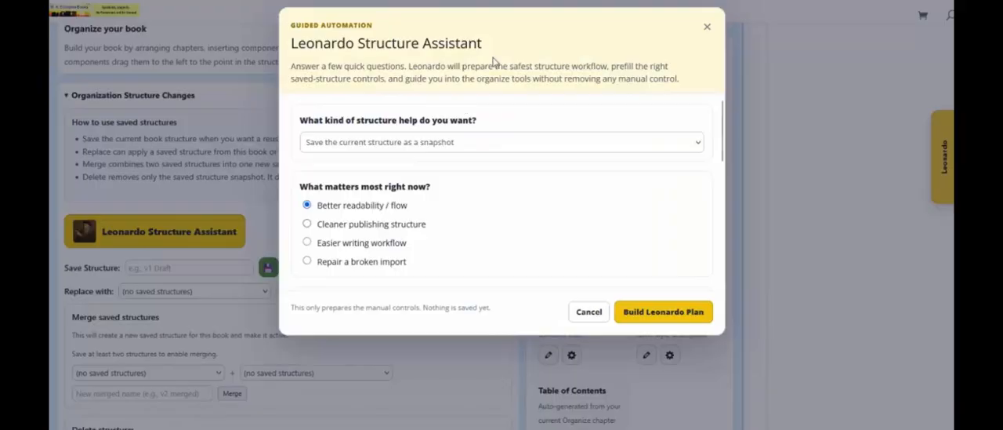
left_click(706, 29)
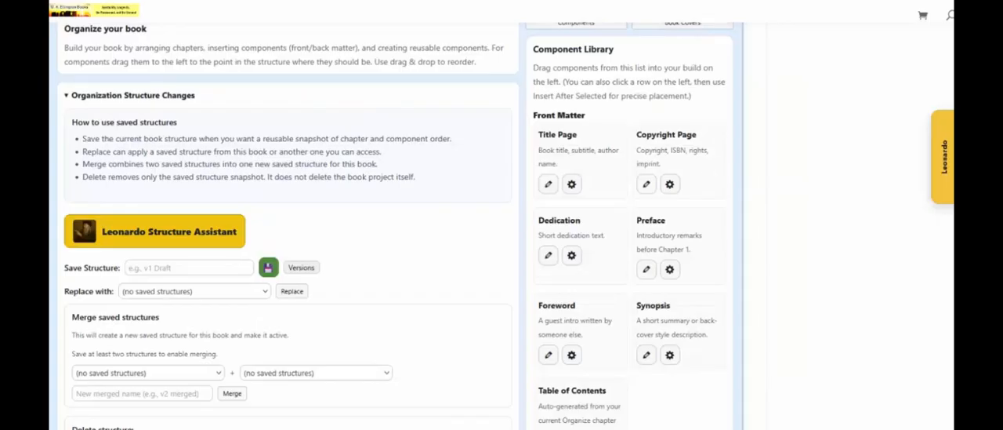
left_click(67, 96)
Move the "Front Matter,2" chapter directly below CHAPTER II. in the book's chapter order
scroll(90, 143, "down", 1)
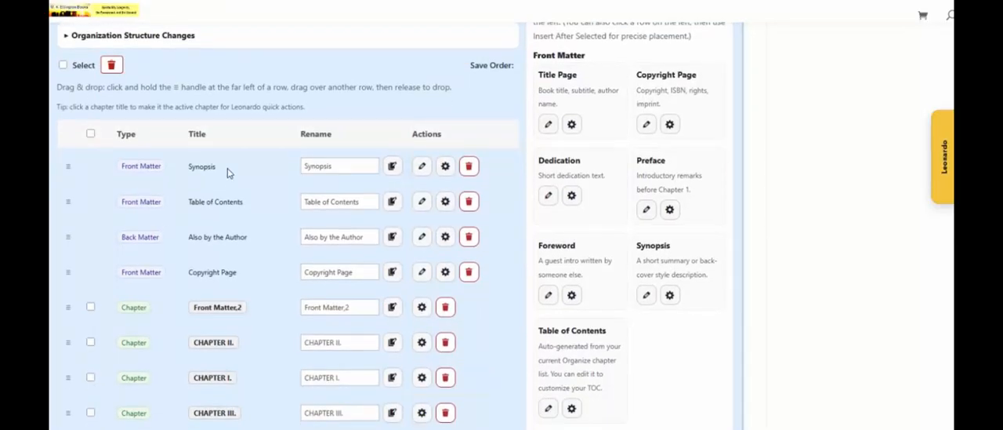
scroll(228, 172, "up", 1)
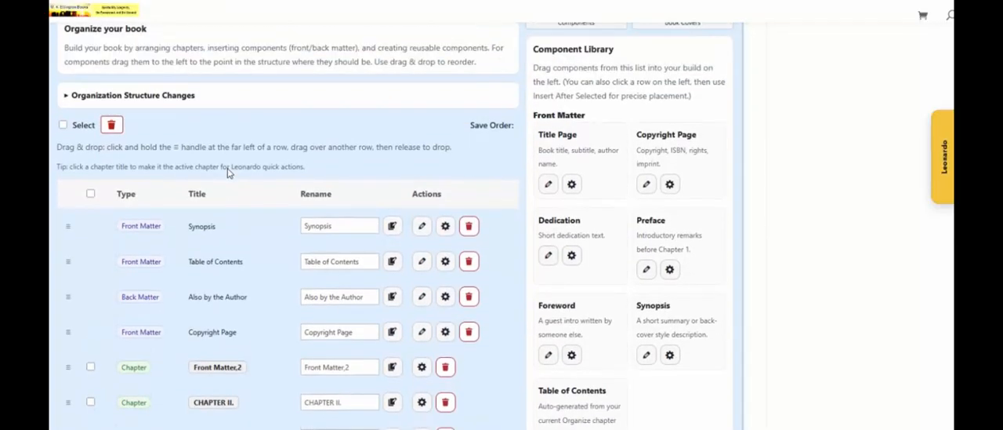
scroll(228, 172, "down", 3)
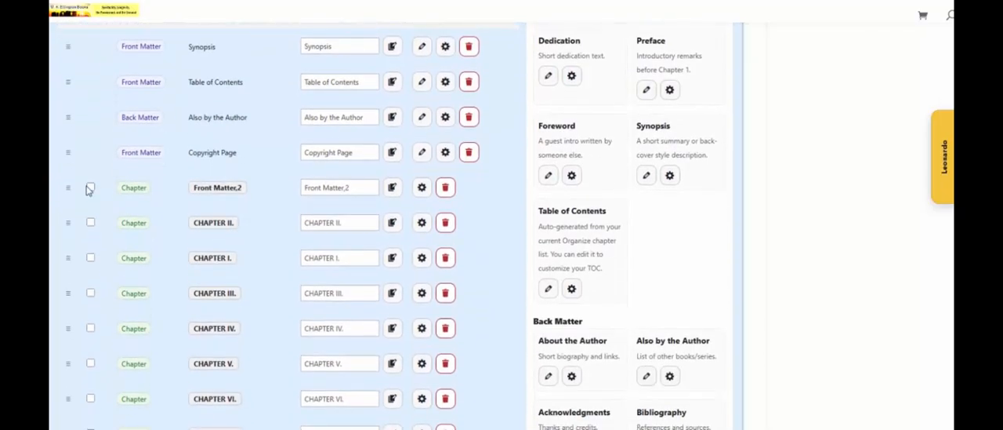
scroll(88, 190, "down", 4)
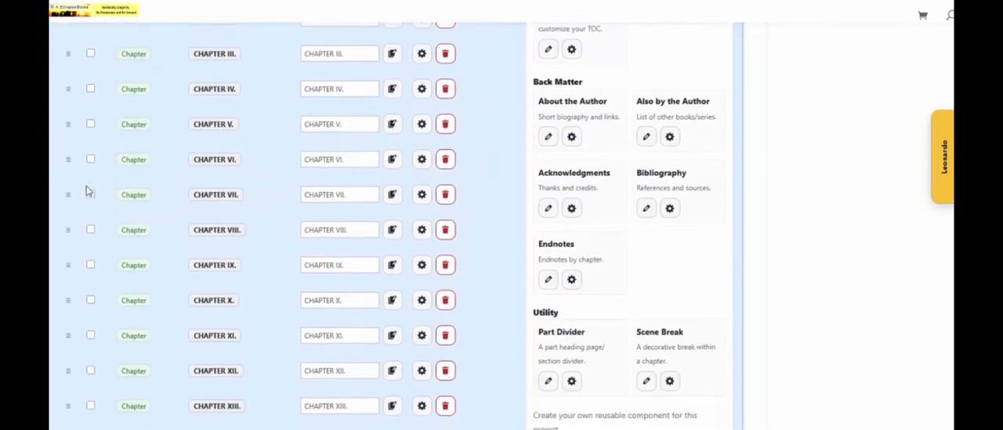
scroll(87, 190, "up", 4)
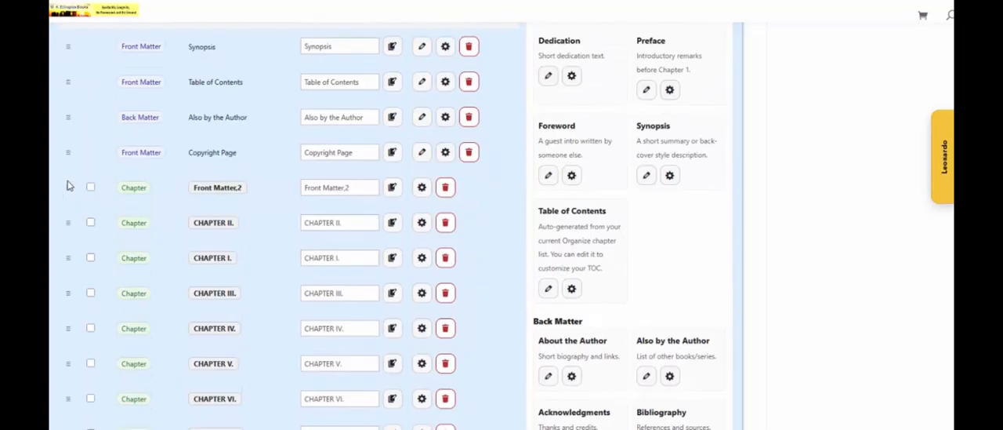
left_click_drag(67, 187, 67, 226)
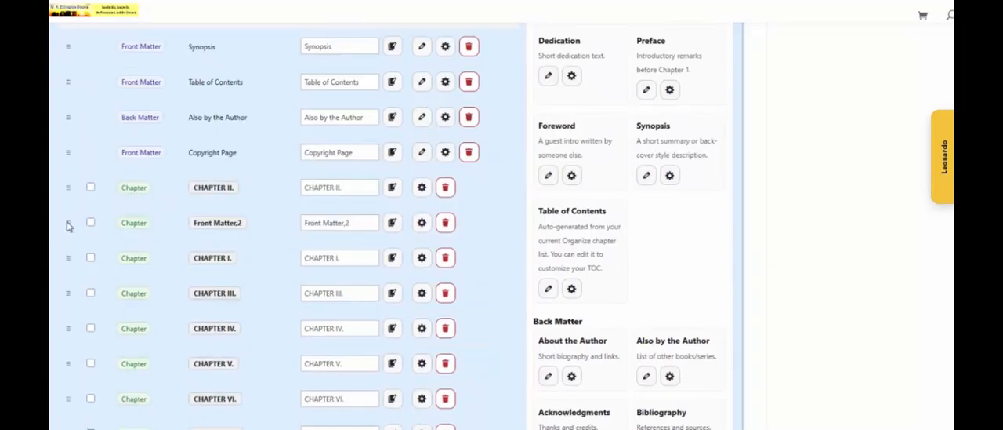
Examine the Synopsis component's section layout settings, including its layout presets, text and preview, without changing anything
scroll(133, 190, "up", 3)
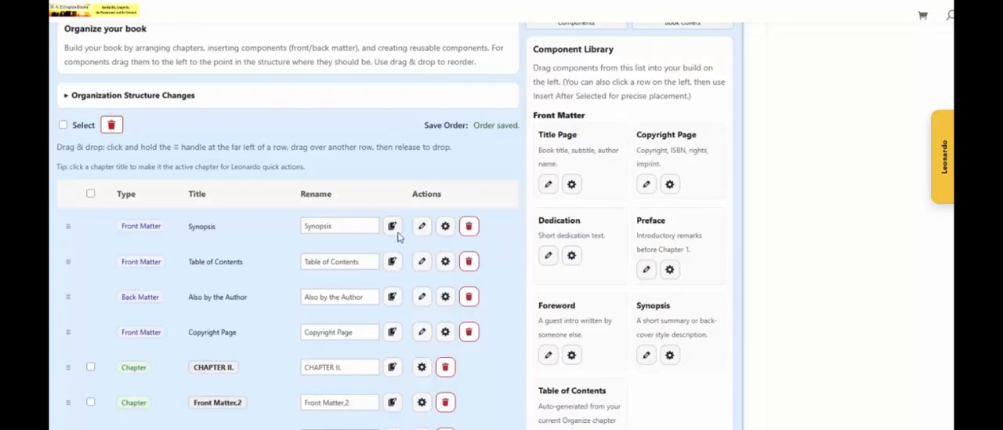
left_click(444, 227)
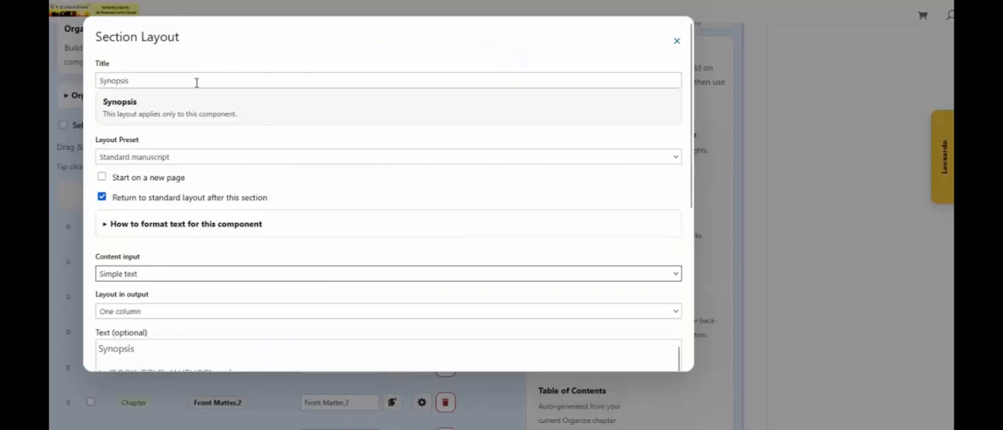
left_click(190, 158)
left_click(222, 135)
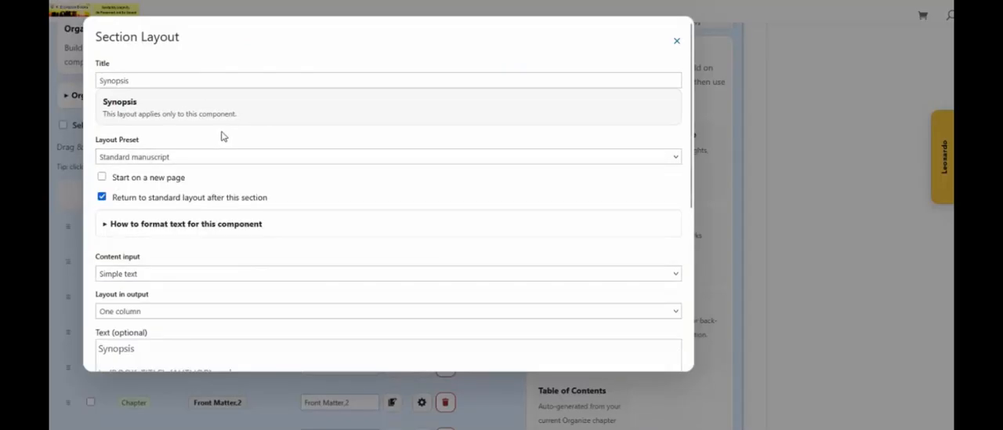
scroll(223, 135, "down", 1)
scroll(223, 135, "down", 3)
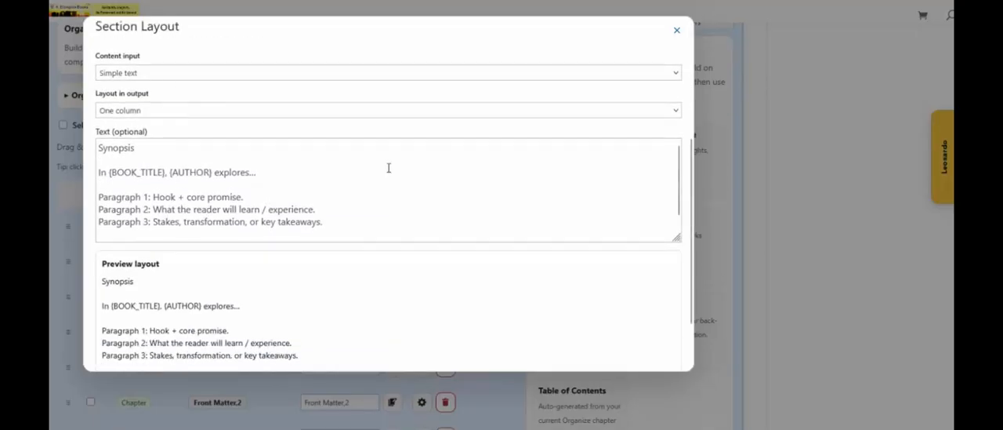
left_click(679, 32)
Look through the component library's front matter, back matter, utility and custom component sections, plus the book cover upload options
scroll(739, 159, "up", 1)
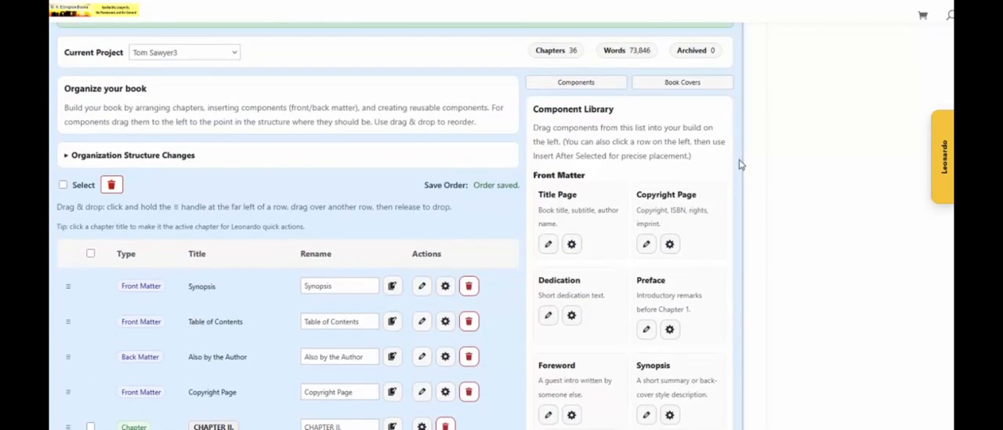
scroll(739, 159, "down", 2)
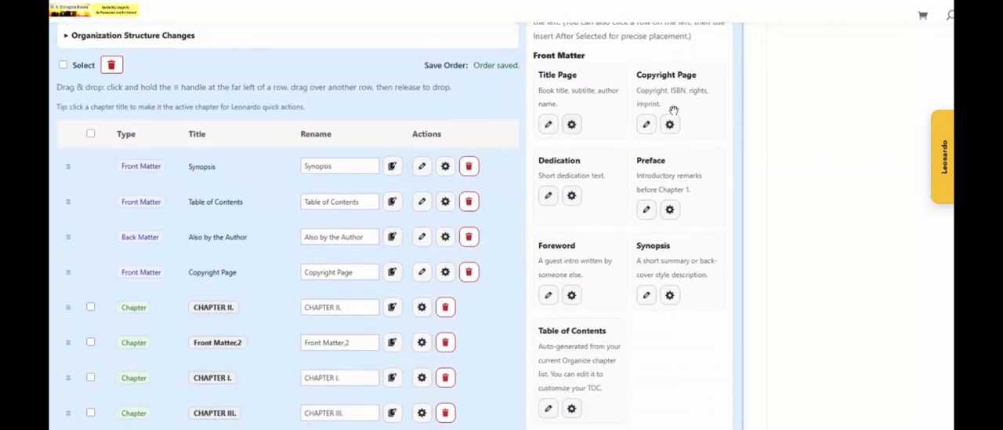
scroll(576, 184, "down", 6)
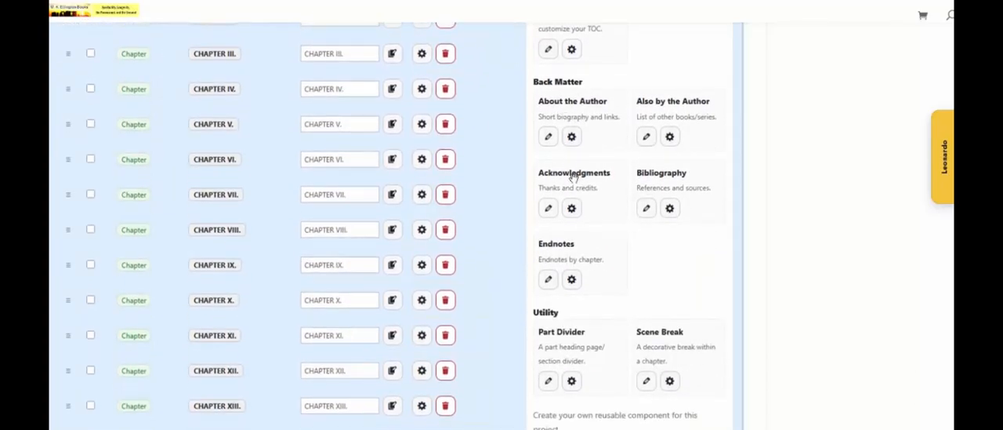
scroll(576, 188, "down", 4)
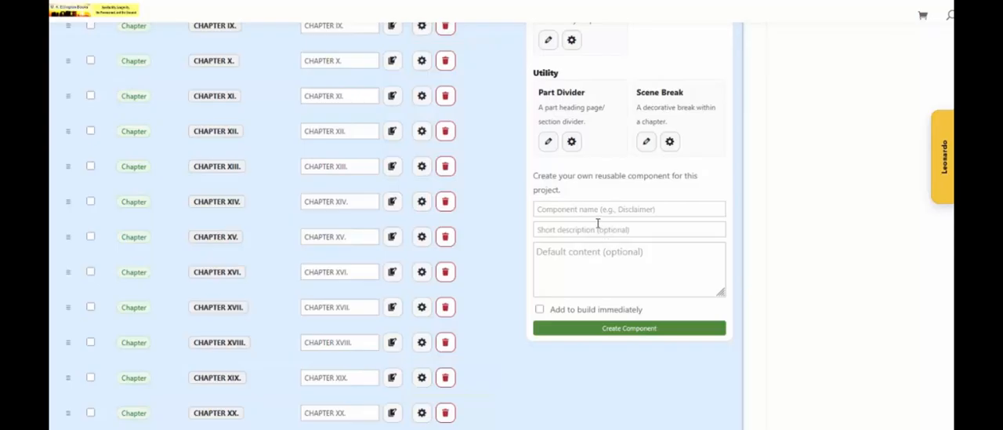
scroll(598, 224, "up", 10)
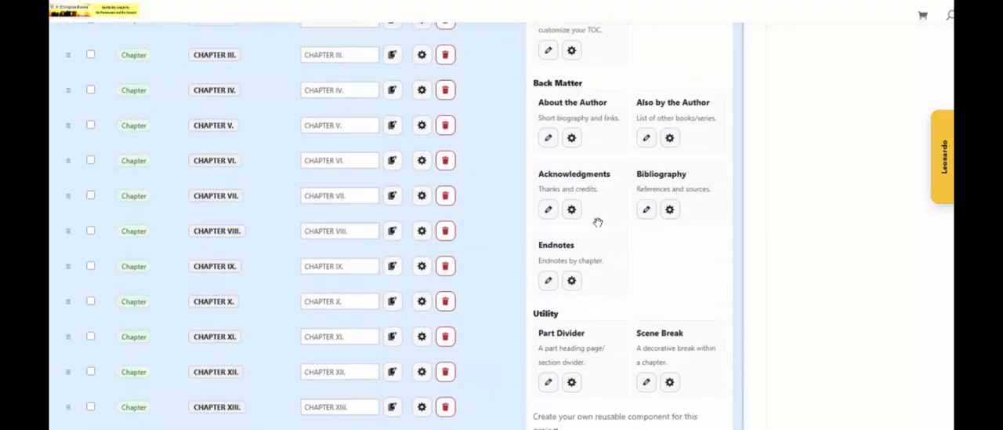
scroll(598, 224, "up", 2)
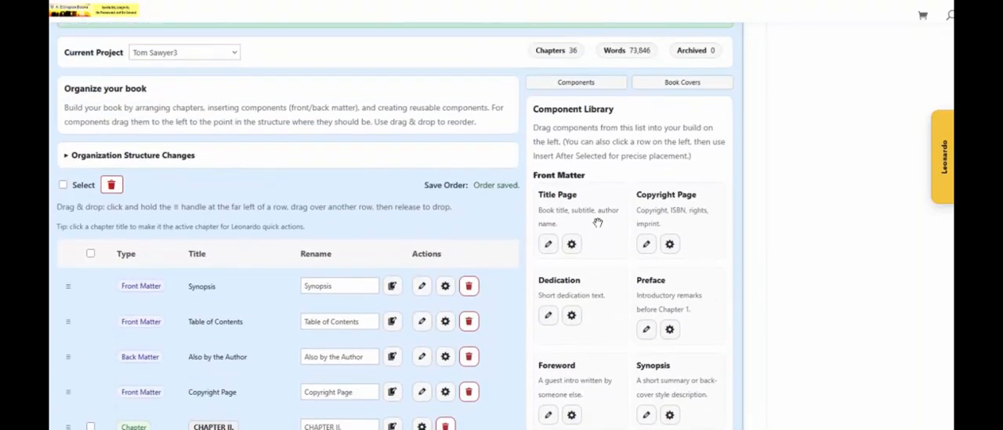
scroll(598, 223, "up", 1)
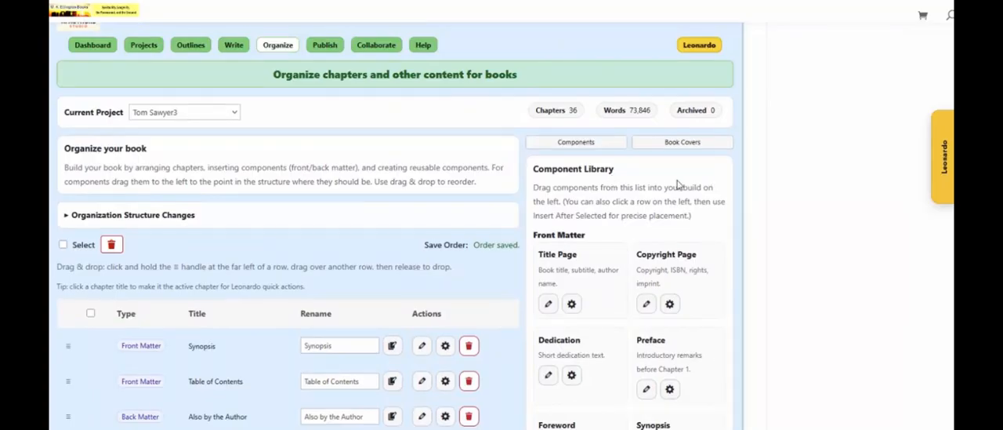
left_click(673, 146)
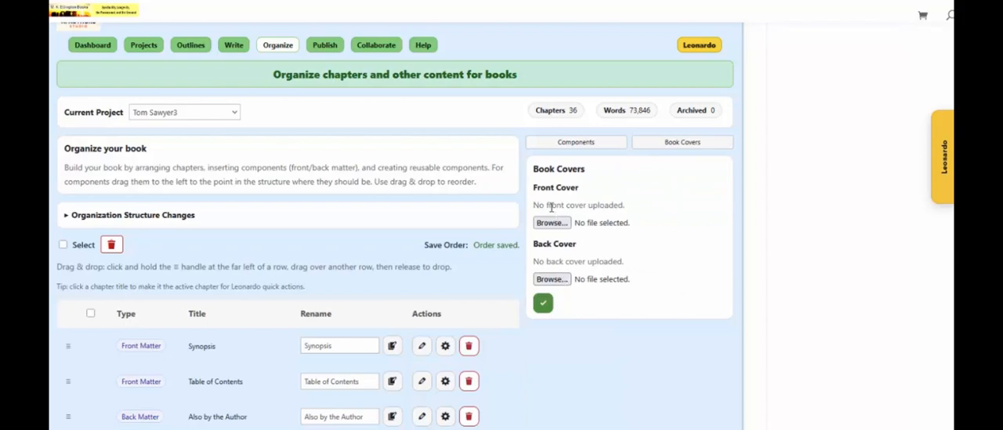
Start creating a front cover with the Leonardo assistant and set the book page size to 8.5 x 11 in
left_click(944, 174)
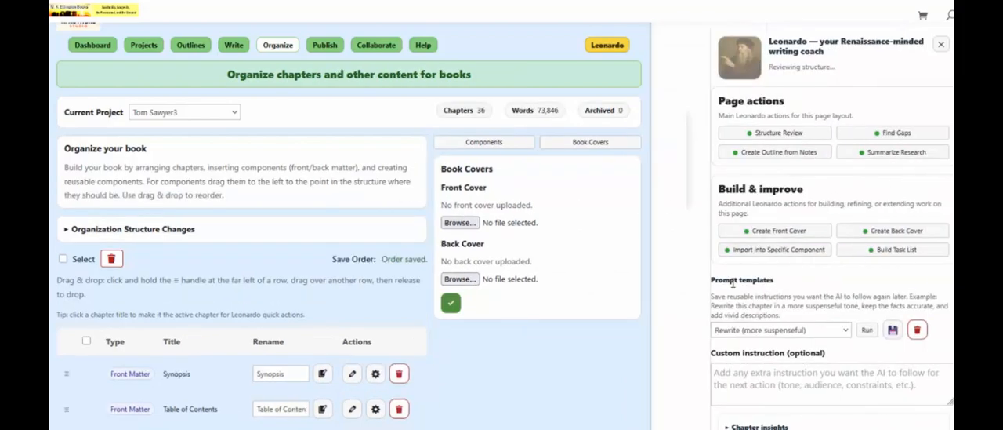
left_click(751, 231)
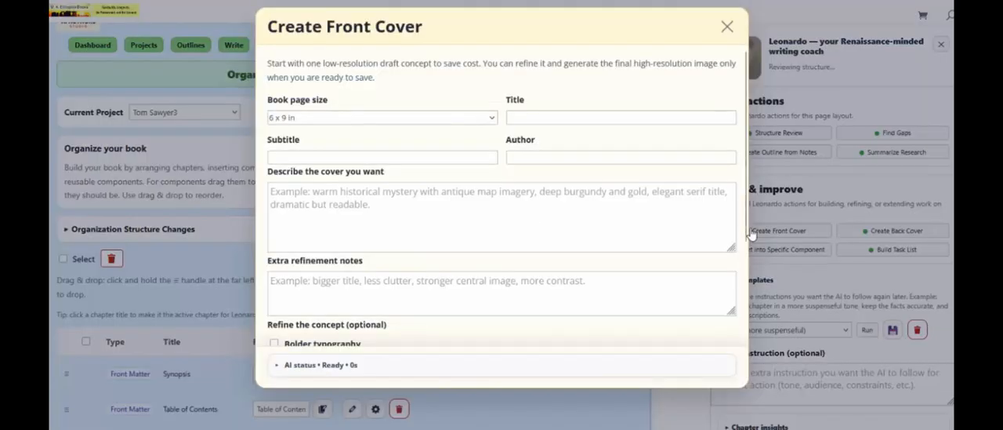
left_click(310, 120)
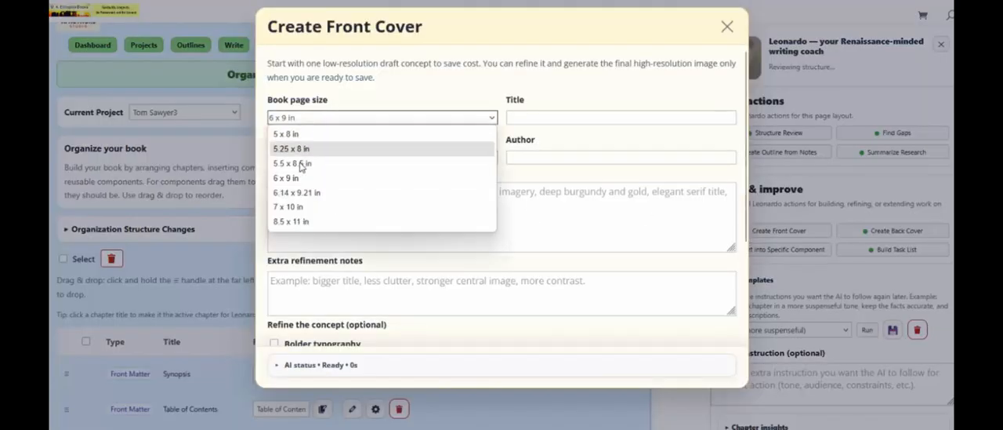
left_click(300, 221)
Give the front cover the title "moby dick" and the subtitle "a big whale", and fill in the author's name
left_click(546, 116)
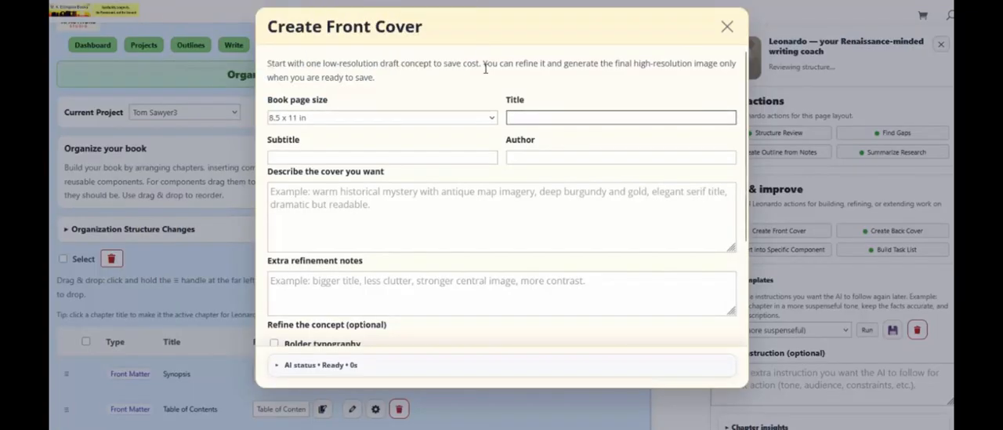
type("mo")
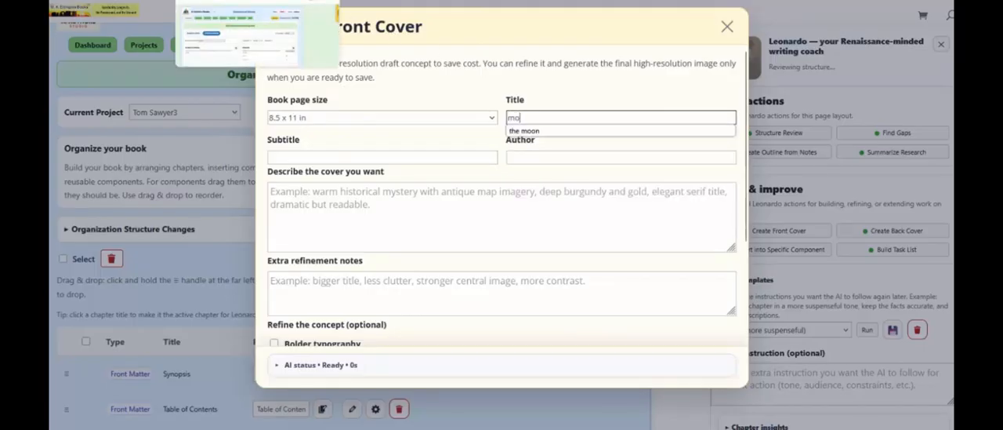
type("by dick")
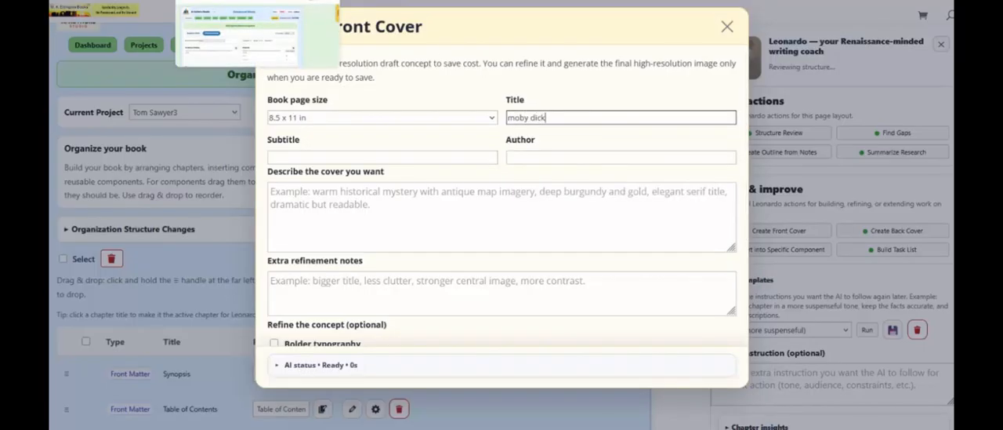
key("Tab")
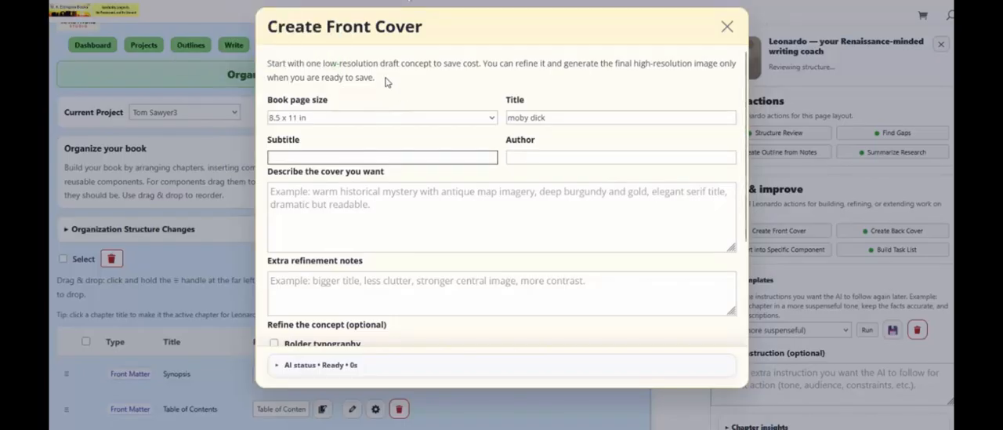
type("a big whale")
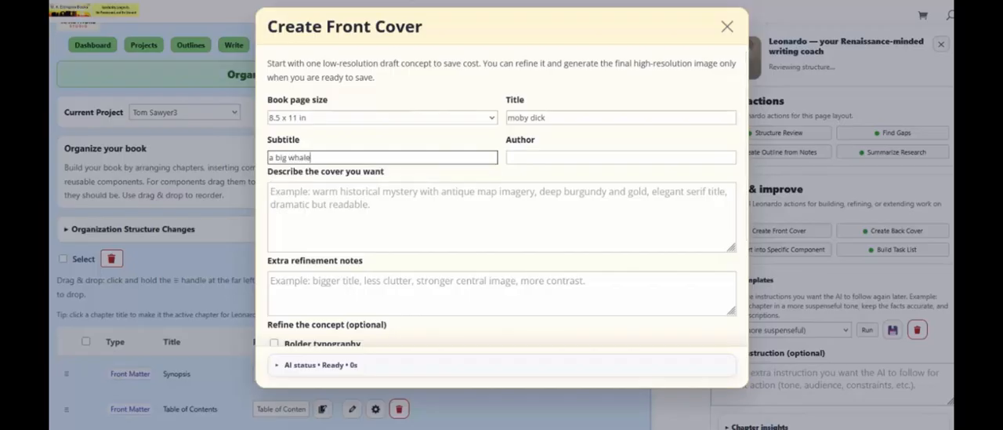
key("Tab")
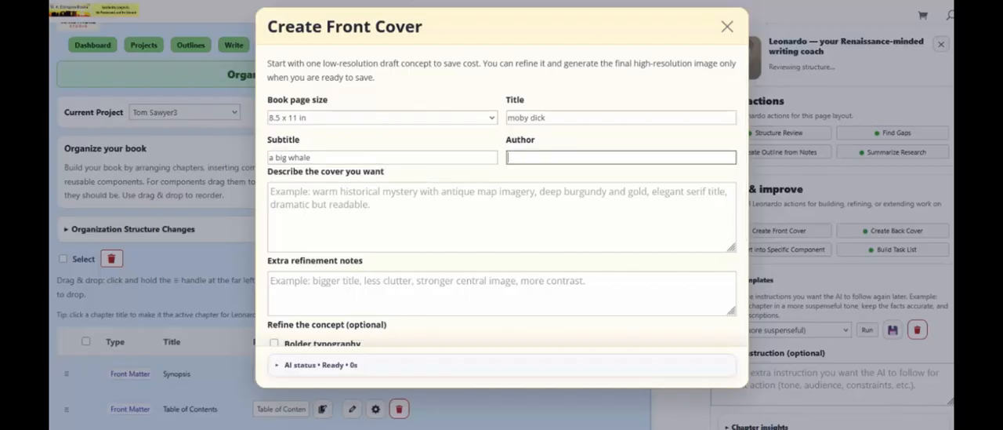
type("mke")
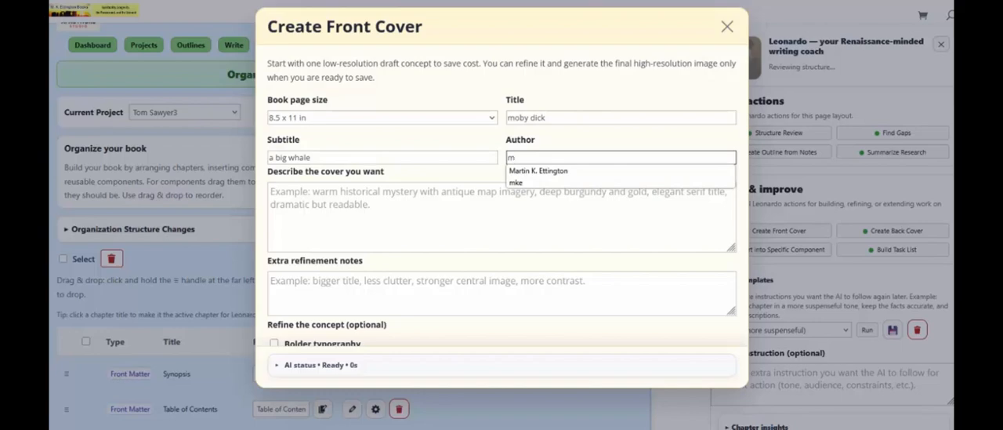
left_click(538, 170)
Describe the wanted front cover as "we want an angry whale"
left_click(341, 193)
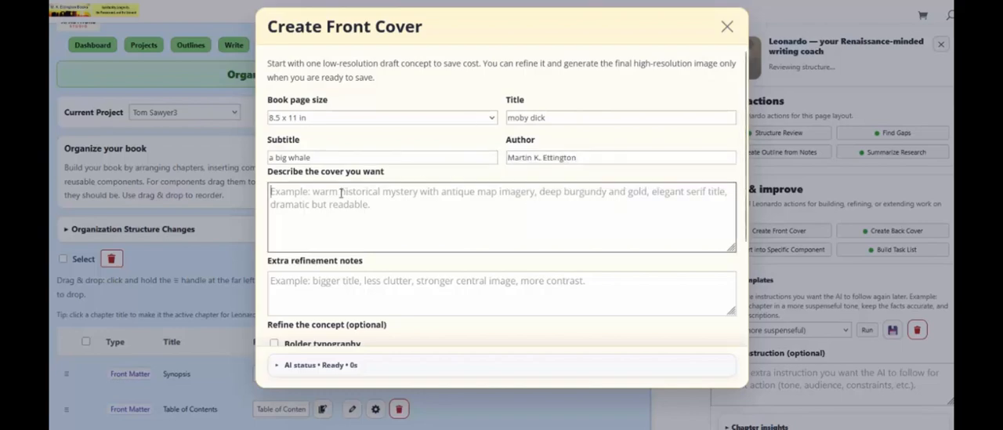
type("we want ")
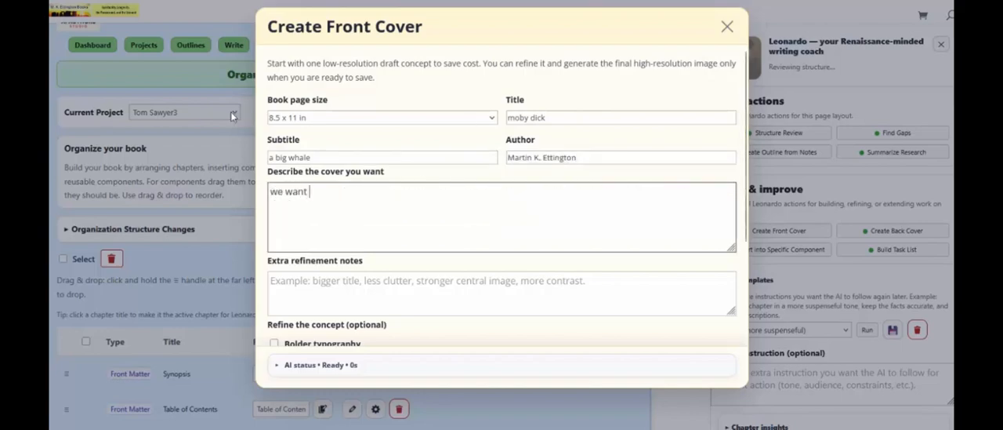
type("an anvry")
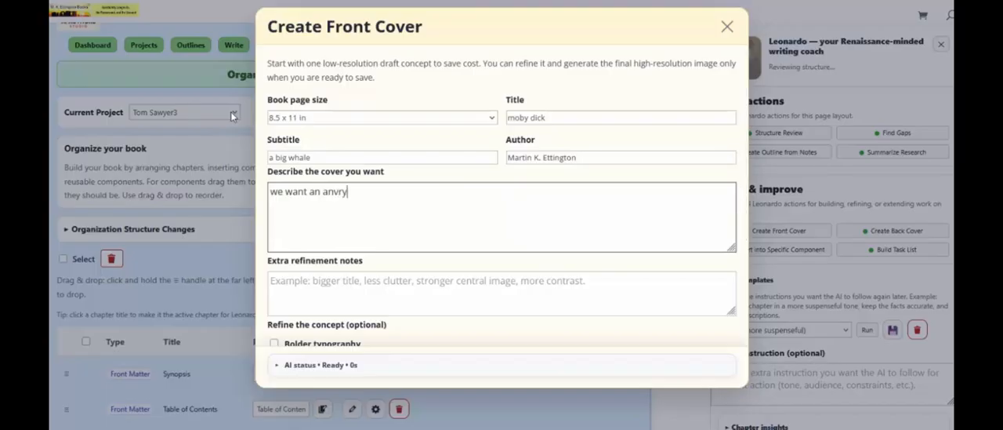
type(" whale")
key("BackSpace")
key("BackSpace")
key("BackSpace")
key("BackSpace")
key("BackSpace")
key("BackSpace")
key("BackSpace")
key("BackSpace")
type("ry whale")
Add the extra refinement note "it is sinking a ship by battering it" to the front cover request
scroll(217, 141, "down", 1)
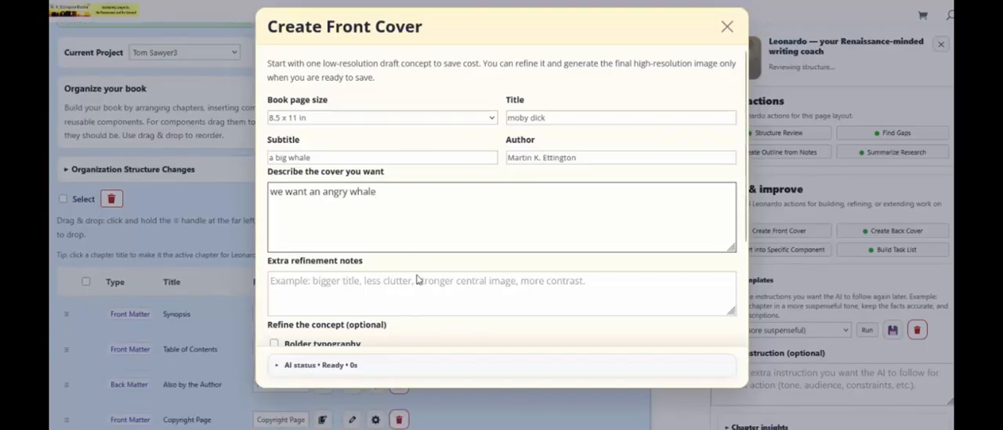
scroll(384, 296, "down", 1)
left_click(326, 224)
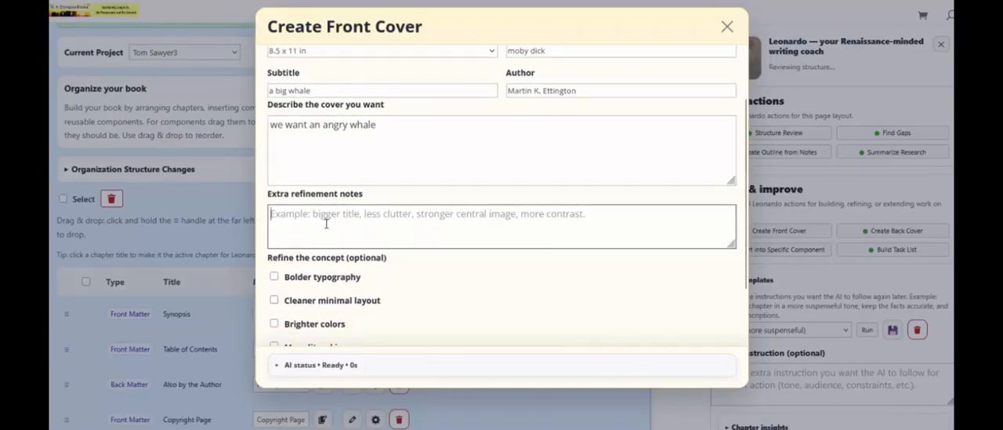
type("it ")
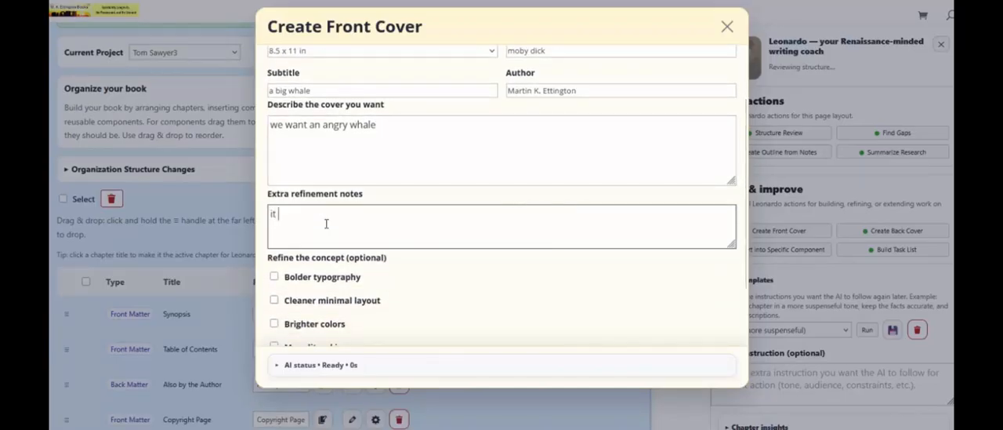
type("is sinking s")
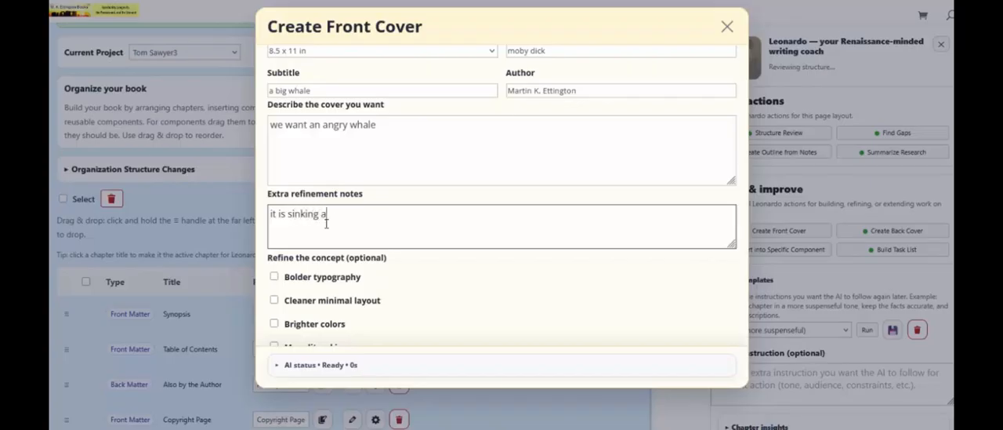
type(" ship by battering it")
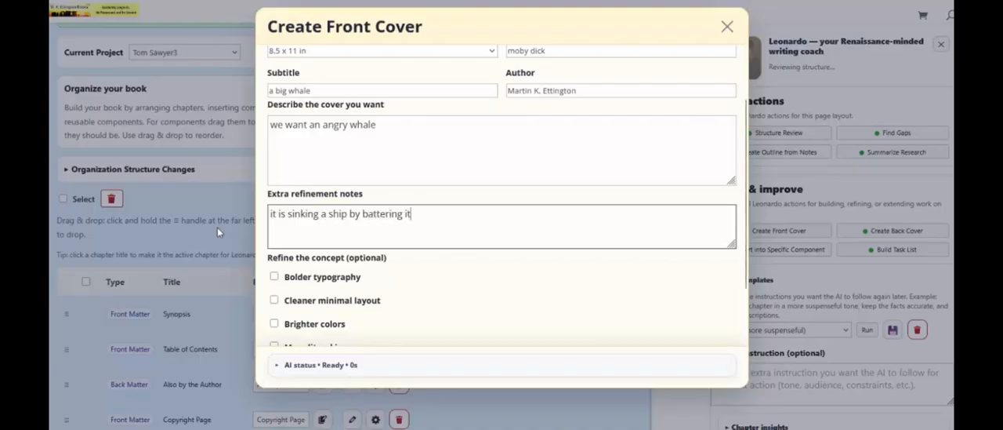
Refine the concept with brighter colors and more literal imagery, and create the low-resolution front cover concept
scroll(354, 235, "down", 2)
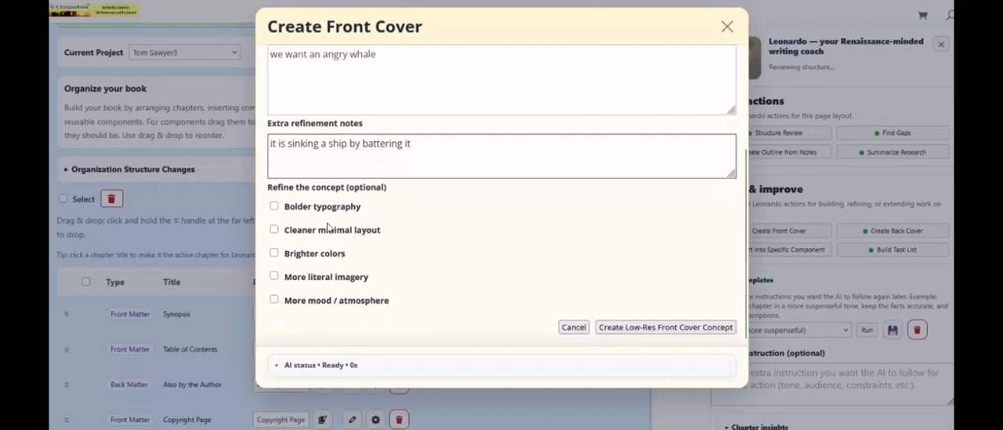
left_click(274, 253)
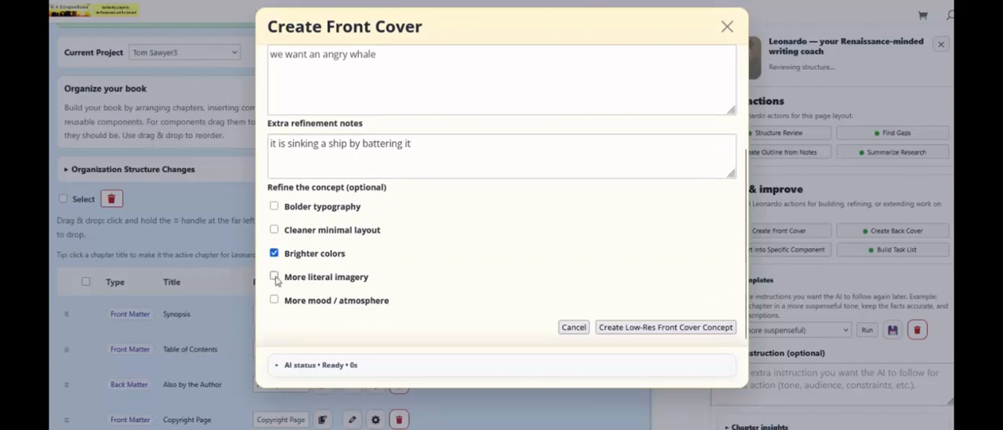
left_click(274, 276)
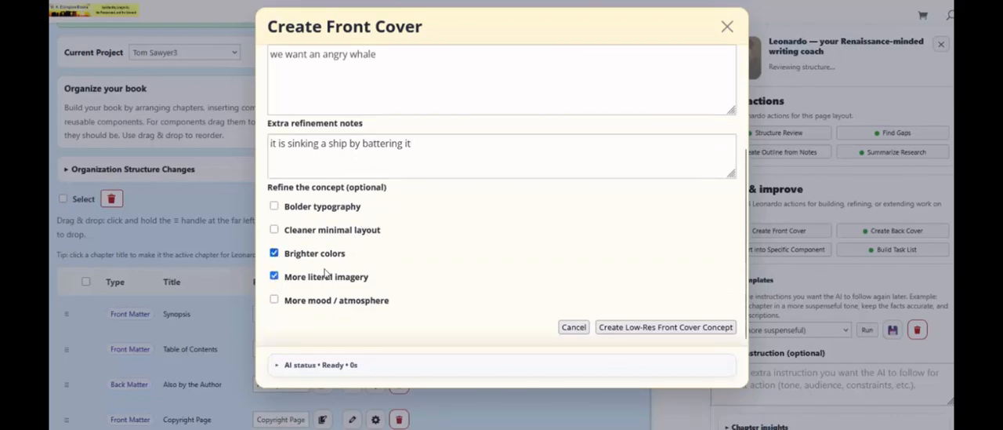
left_click(627, 328)
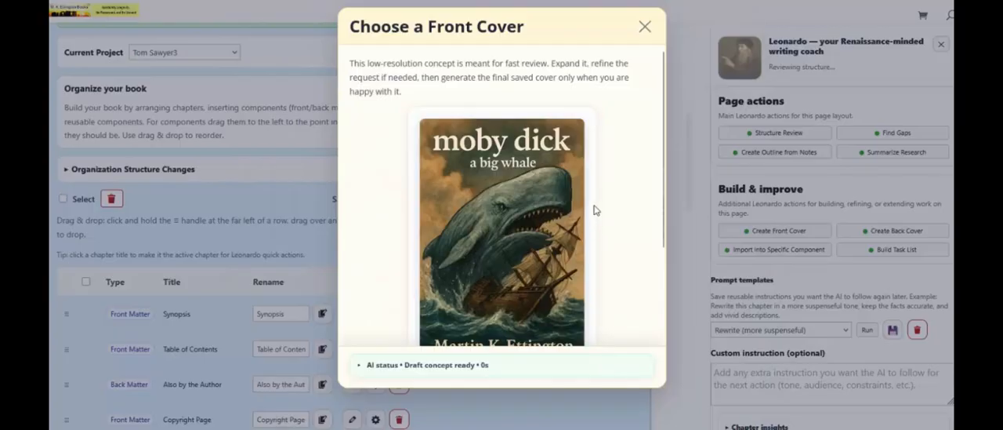
Review the draft cover Concept 1, and generate and save it as the final front cover
scroll(460, 152, "down", 1)
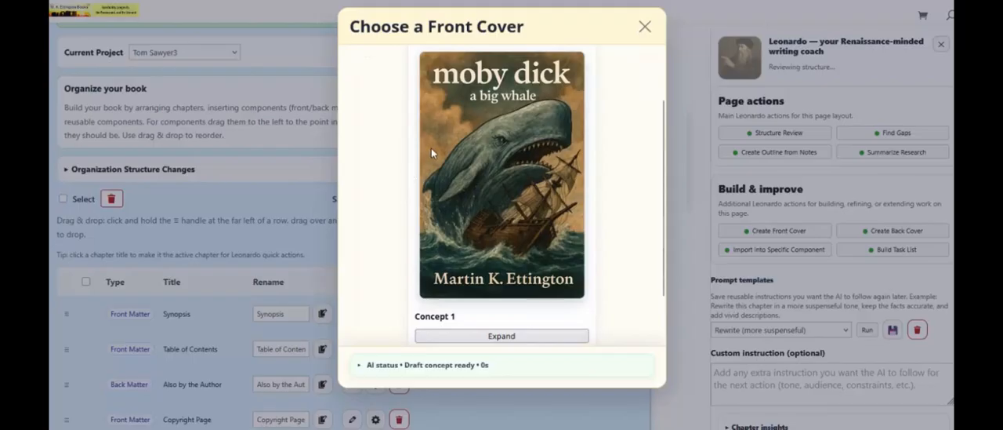
scroll(443, 149, "down", 1)
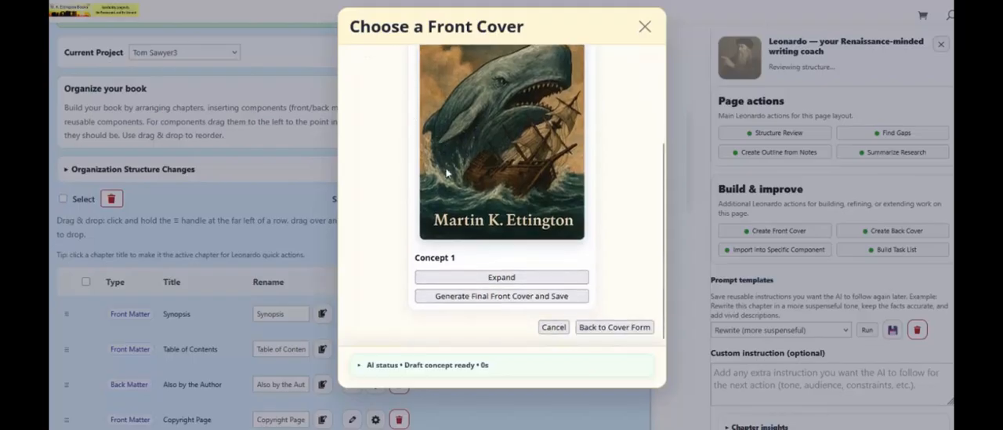
left_click(474, 296)
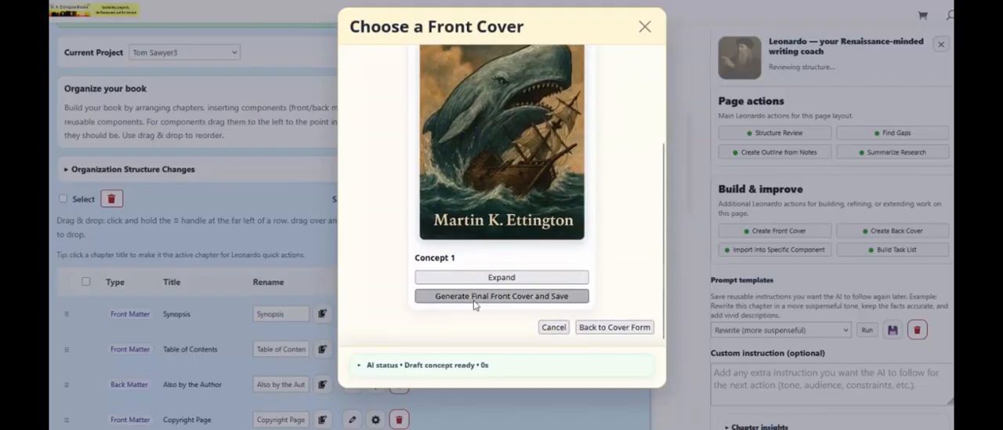
scroll(374, 229, "down", 1)
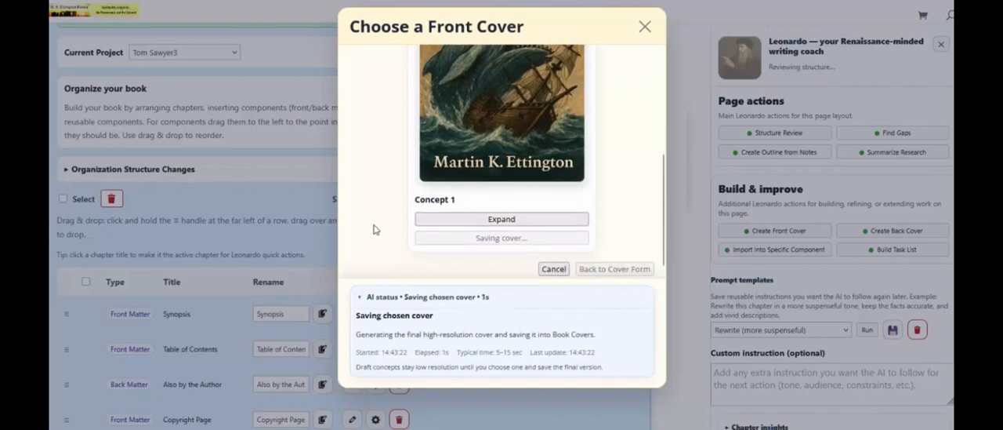
scroll(374, 229, "up", 1)
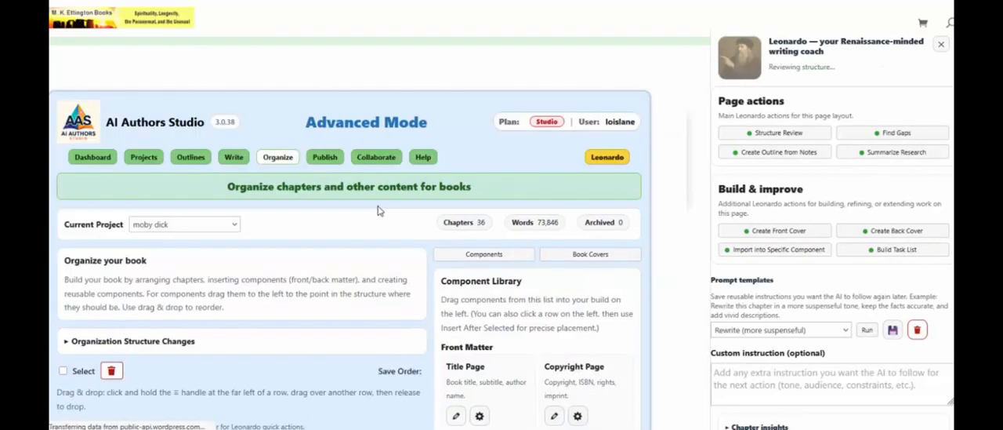
Inspect the saved front cover among the project's book covers and view it full size from its row in the book structure
scroll(479, 141, "down", 2)
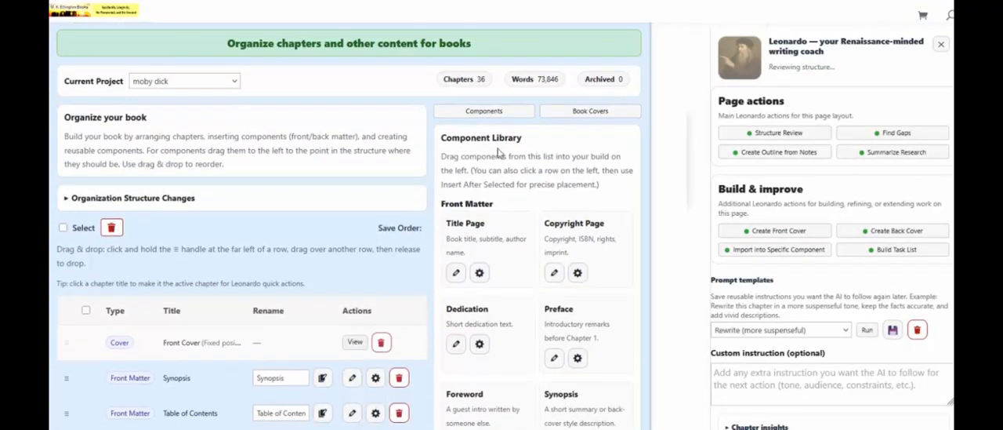
left_click(572, 114)
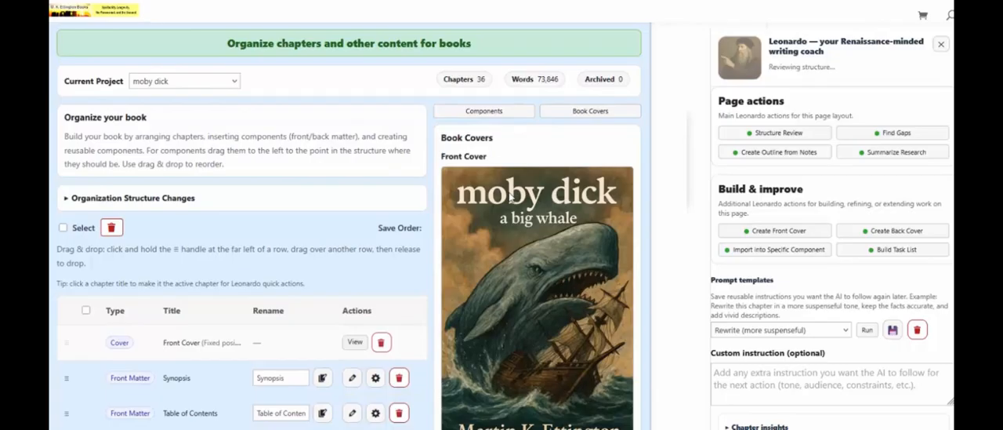
scroll(512, 198, "down", 3)
scroll(509, 198, "up", 1)
scroll(510, 198, "down", 2)
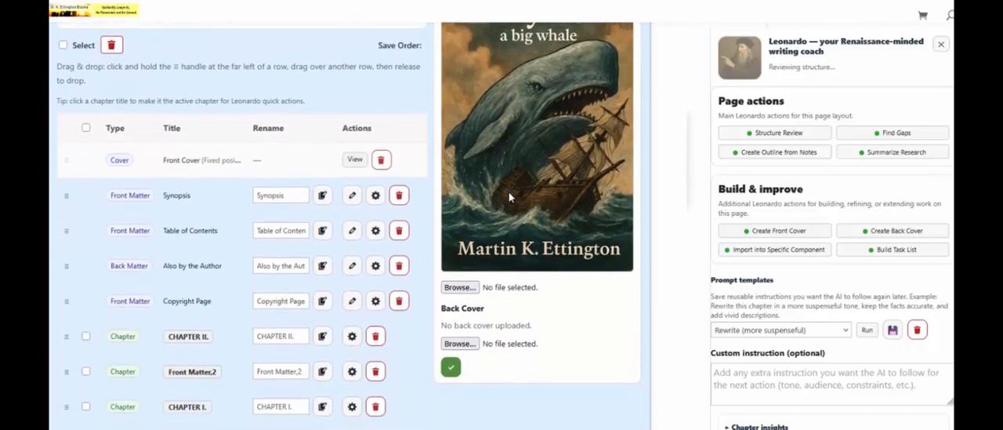
scroll(510, 197, "up", 3)
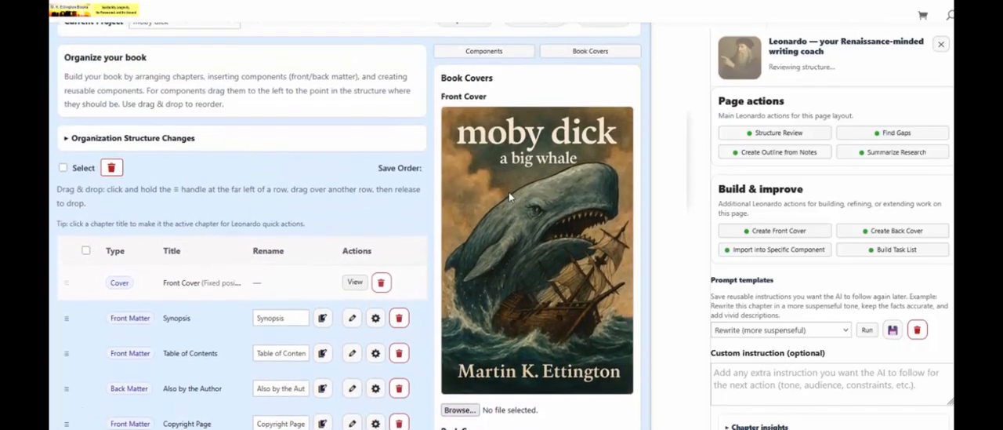
scroll(510, 198, "up", 1)
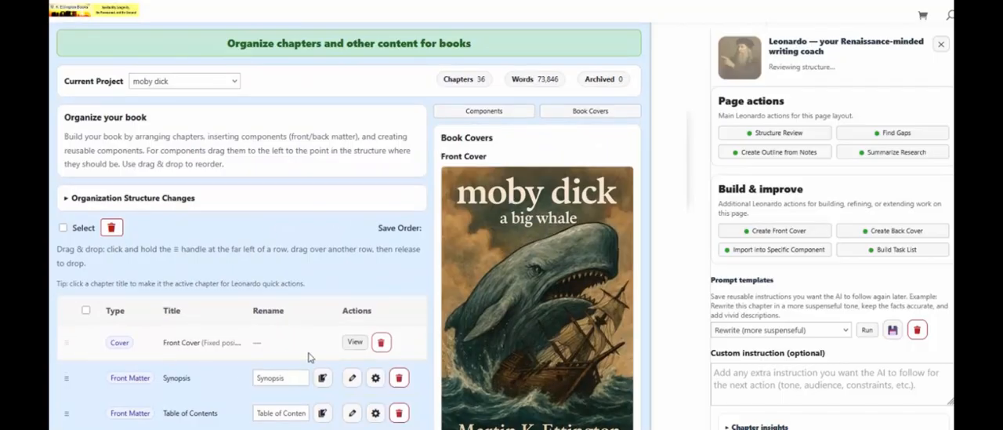
left_click(354, 342)
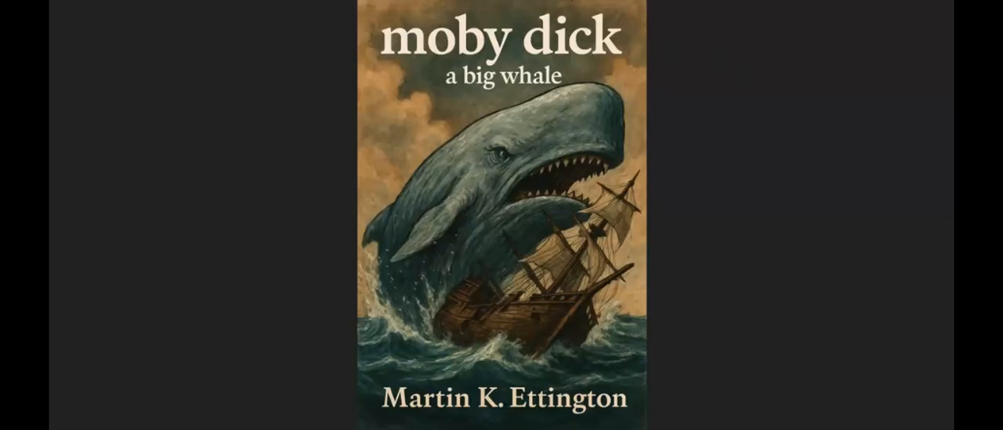
key("Escape")
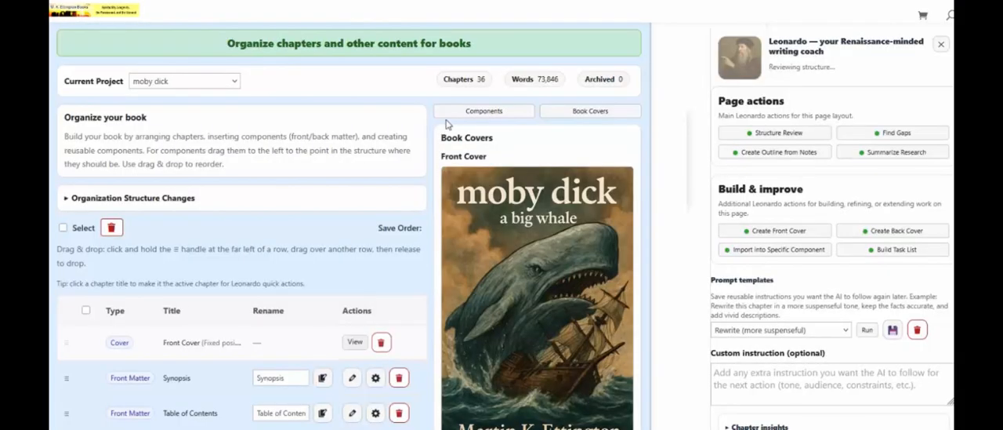
Have Leonardo build a task list for the project, read through the proposed tasks and close the preview without saving
scroll(715, 185, "up", 2)
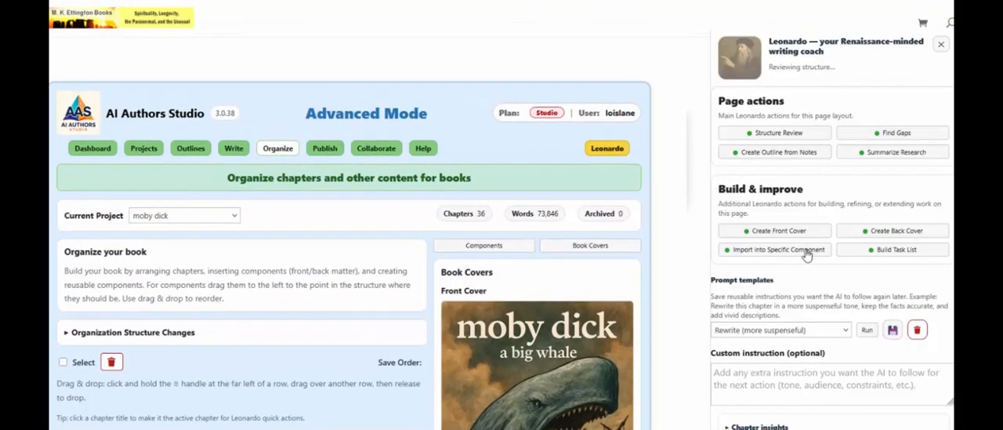
left_click(867, 253)
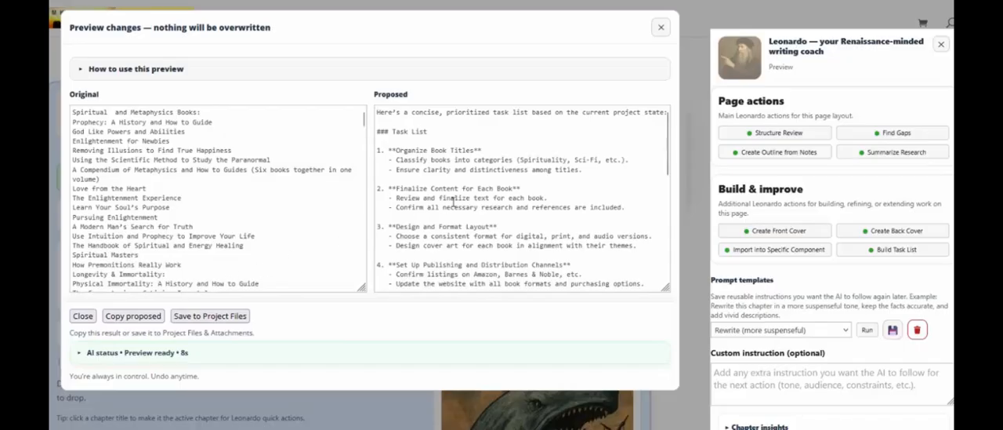
scroll(453, 202, "down", 4)
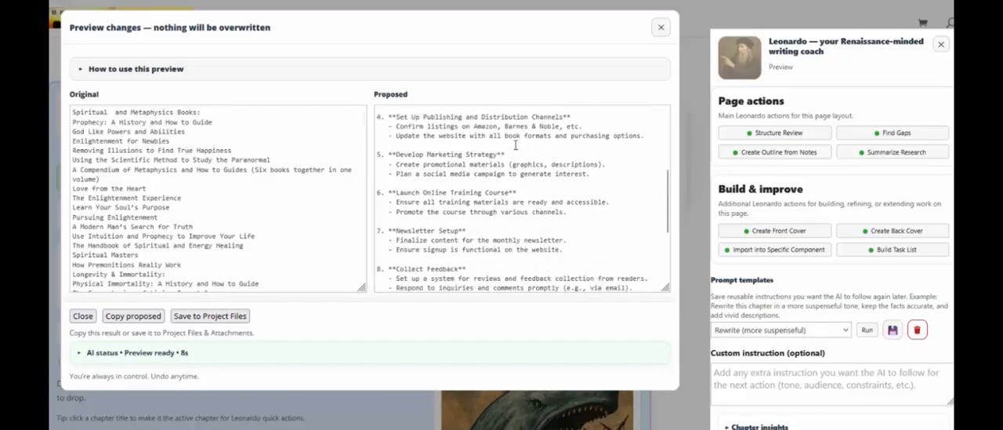
left_click(660, 28)
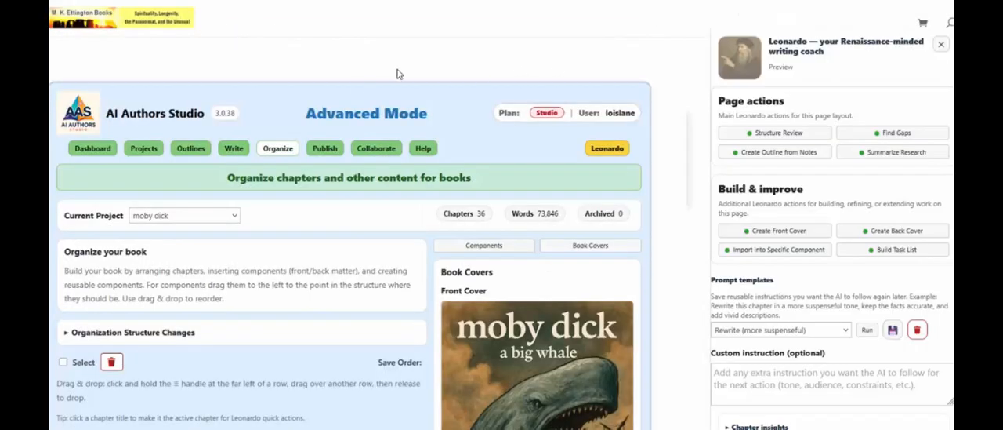
Look over the book structure from the front cover through the chapters, and close the Leonardo assistant
scroll(352, 90, "down", 3)
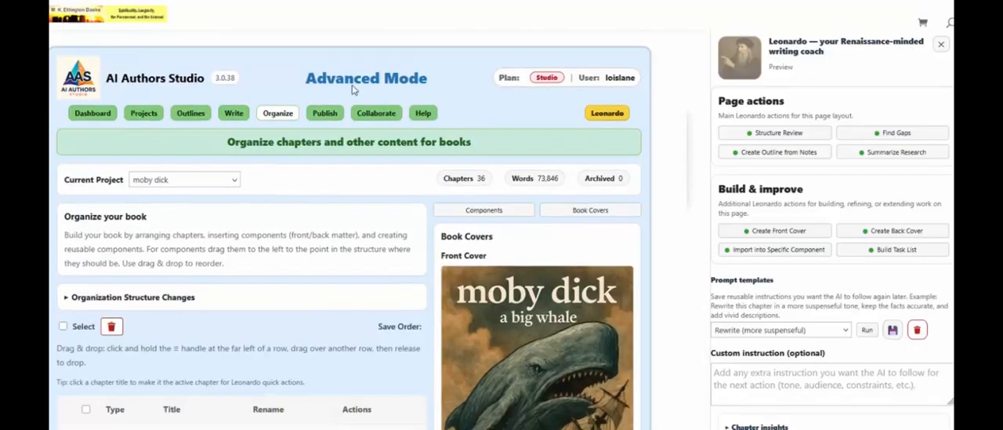
scroll(318, 109, "down", 10)
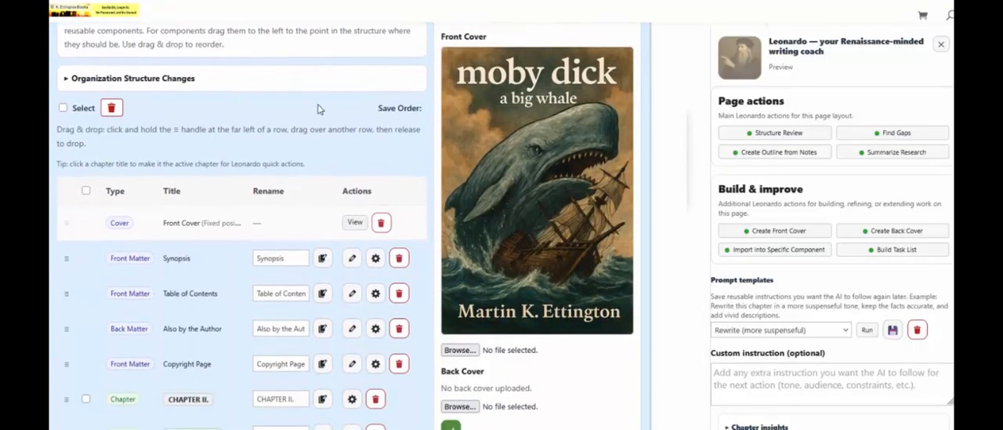
scroll(320, 109, "down", 3)
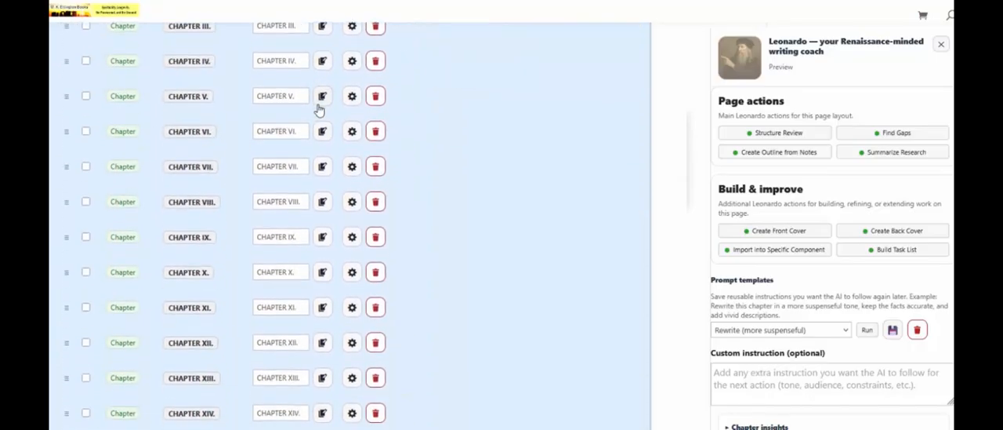
scroll(319, 110, "up", 10)
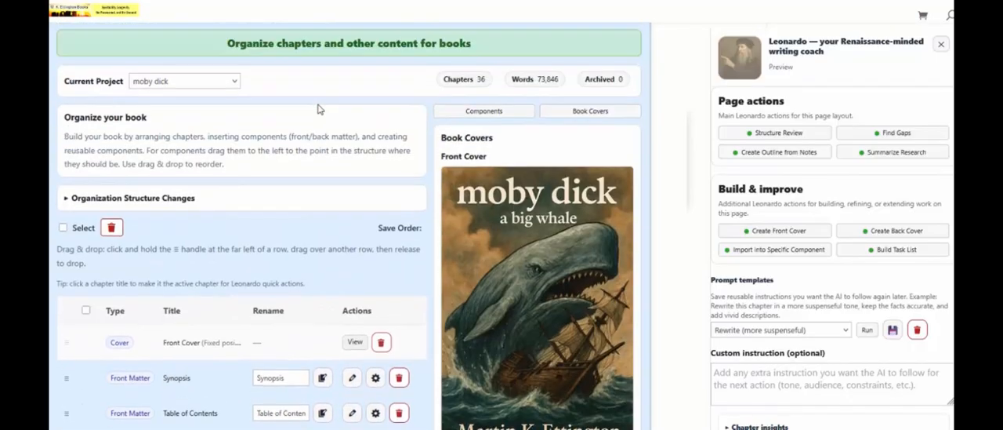
scroll(318, 109, "up", 2)
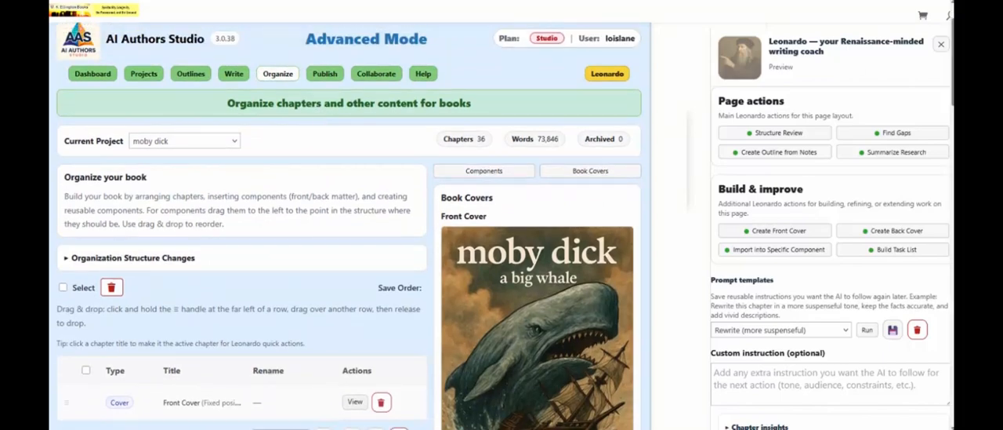
left_click(942, 47)
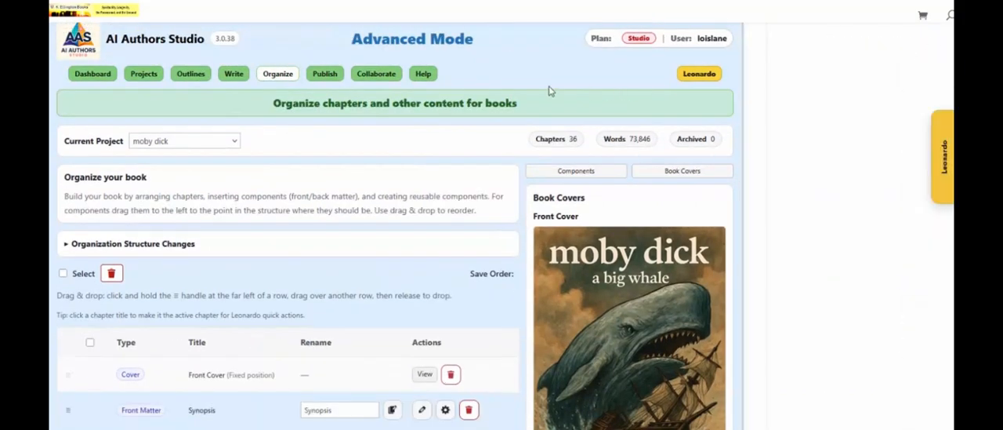